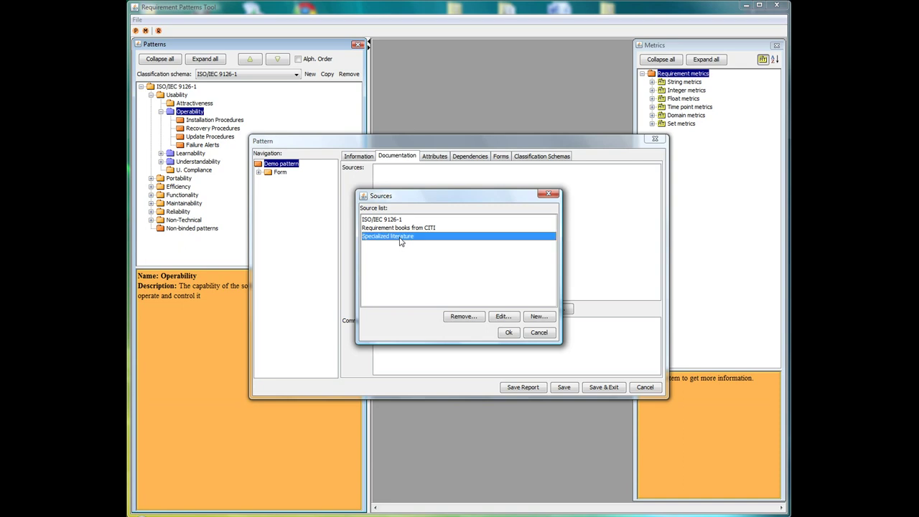
- Add Specialized literature as the demo pattern's source and enter the comment "This pattern is a pattern for doing a demo"
click(508, 332)
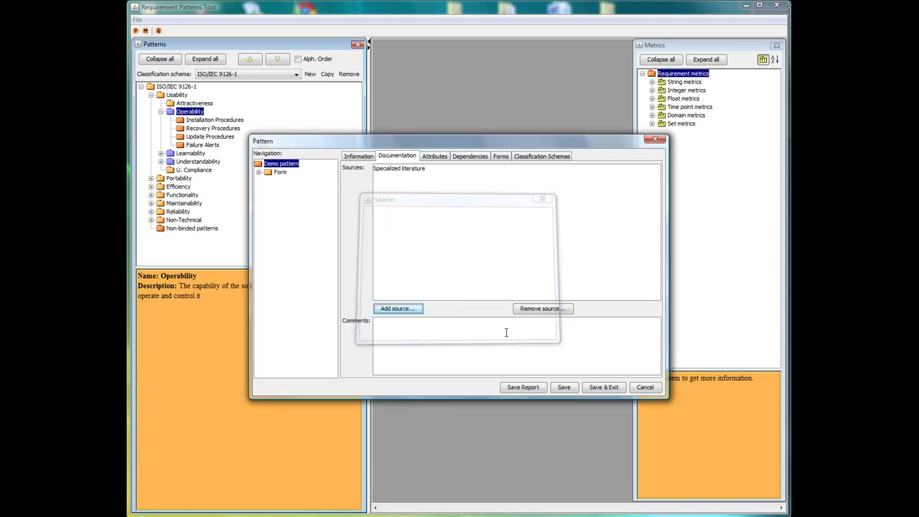
click(447, 333)
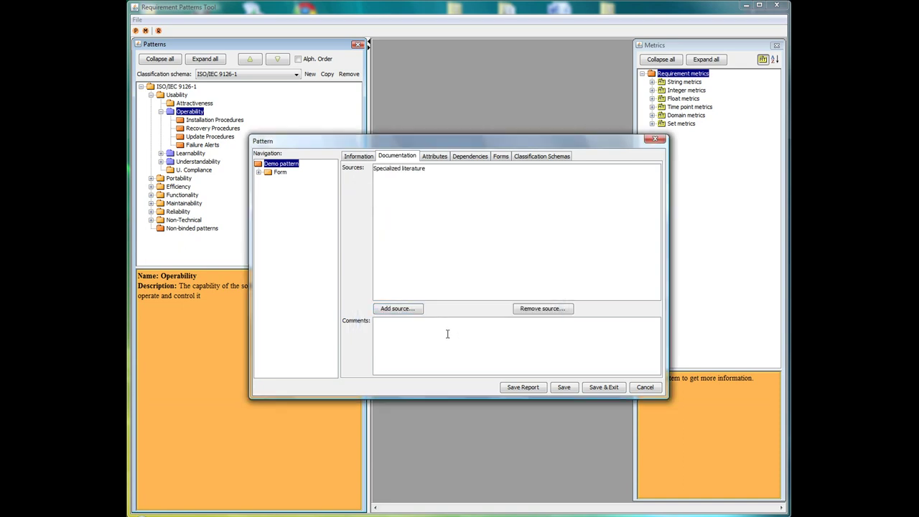
text(This pattern is a pattern for doing a demo)
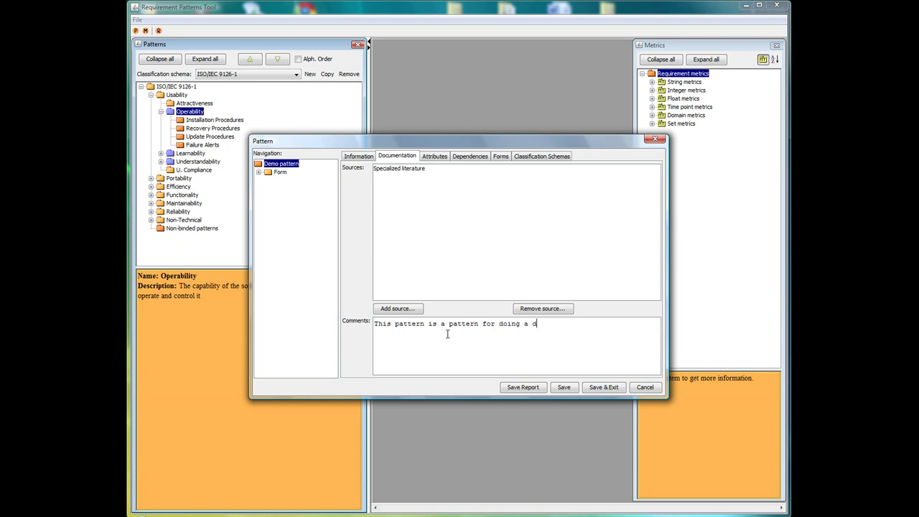
- Enter the author's name and the goal "Doing a demo" in the demo pattern's attributes
click(435, 157)
click(434, 168)
text(Cristina)
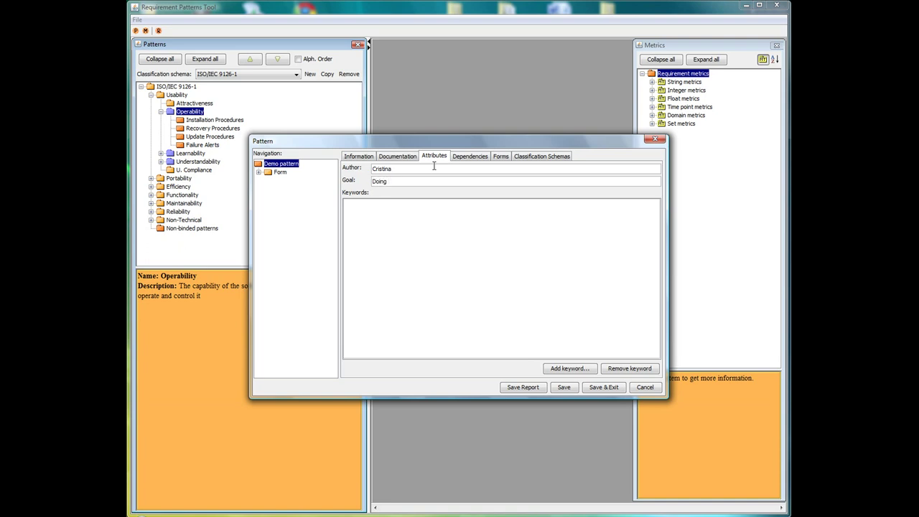
text(Doing a demo)
- Add the existing keyword "archive" to the demo pattern's keywords
click(578, 370)
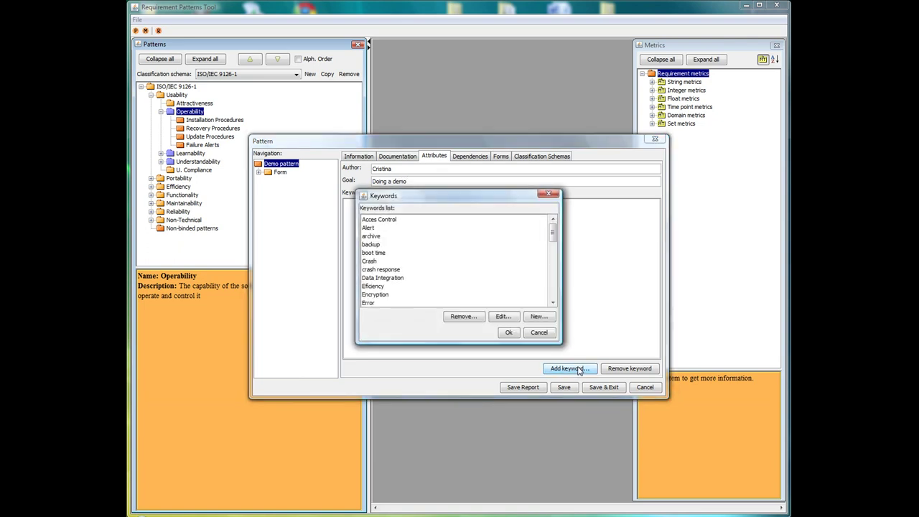
click(377, 237)
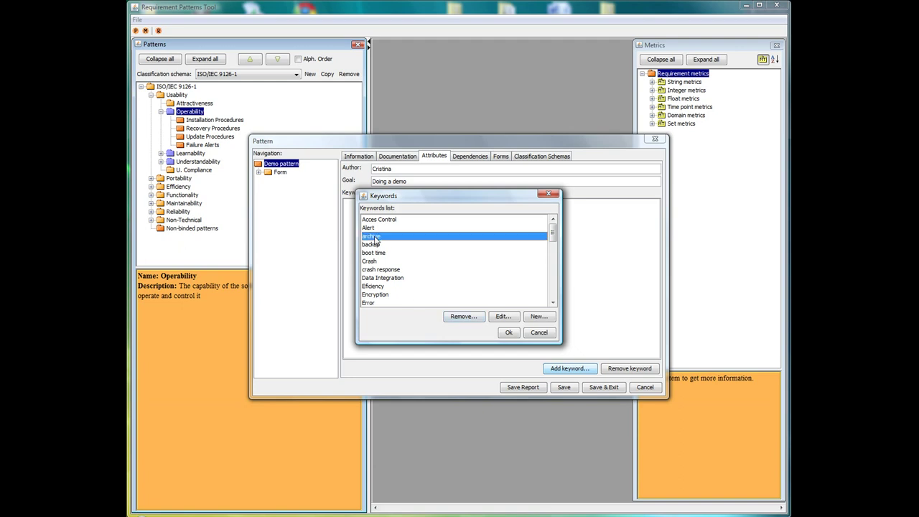
click(510, 334)
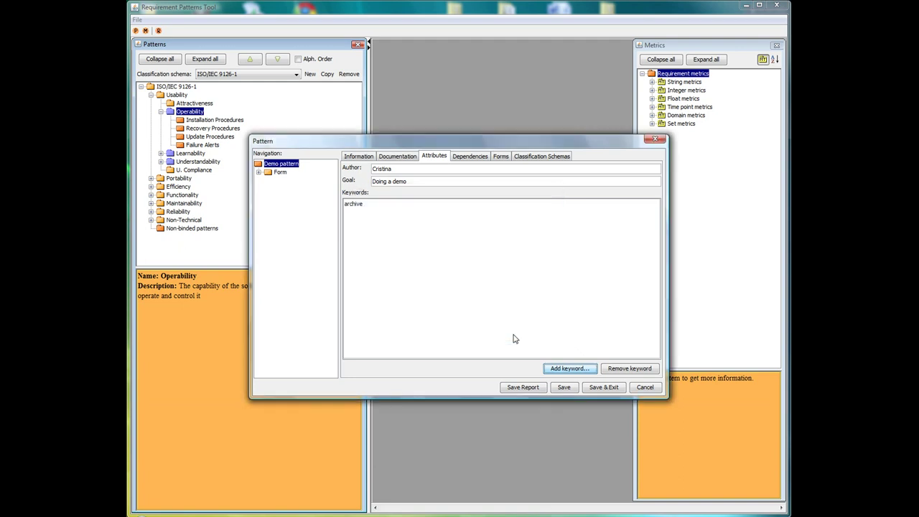
- Add the Recovery Procedures pattern to the demo pattern's dependencies and set its dependency type to excludes
click(475, 160)
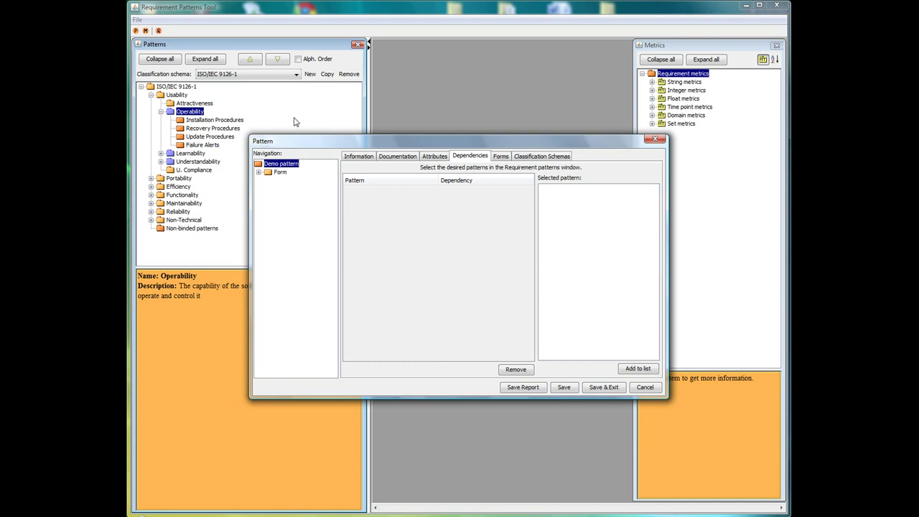
click(226, 130)
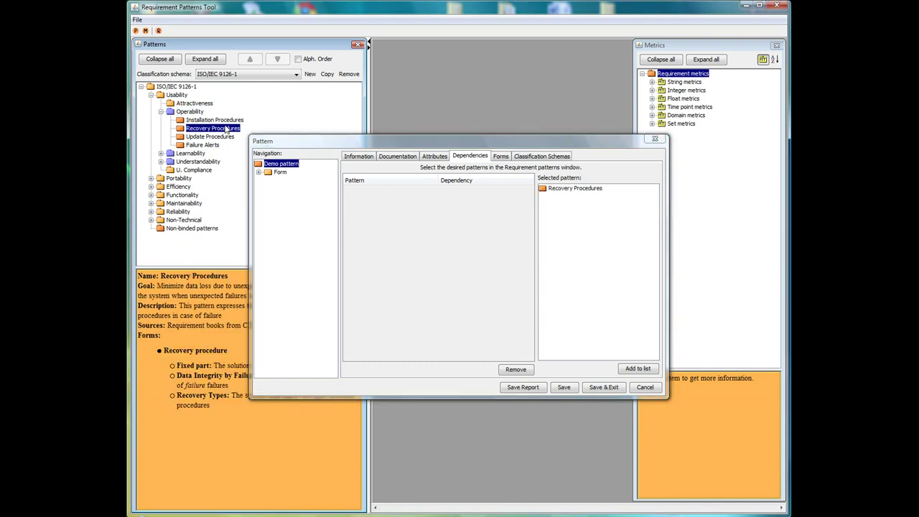
click(638, 370)
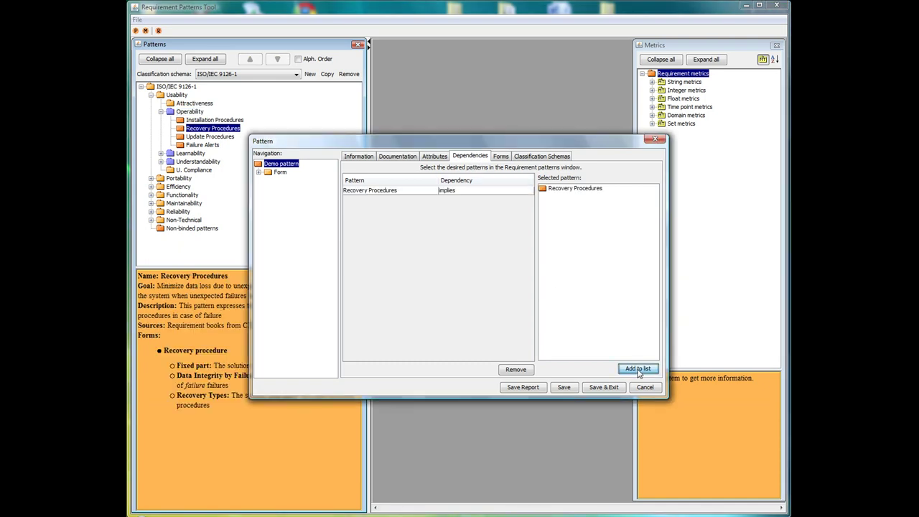
click(513, 193)
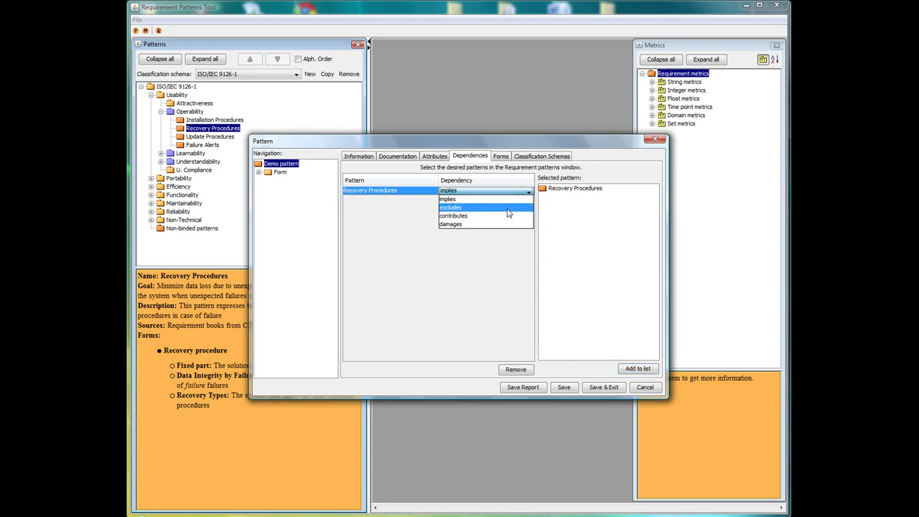
click(507, 209)
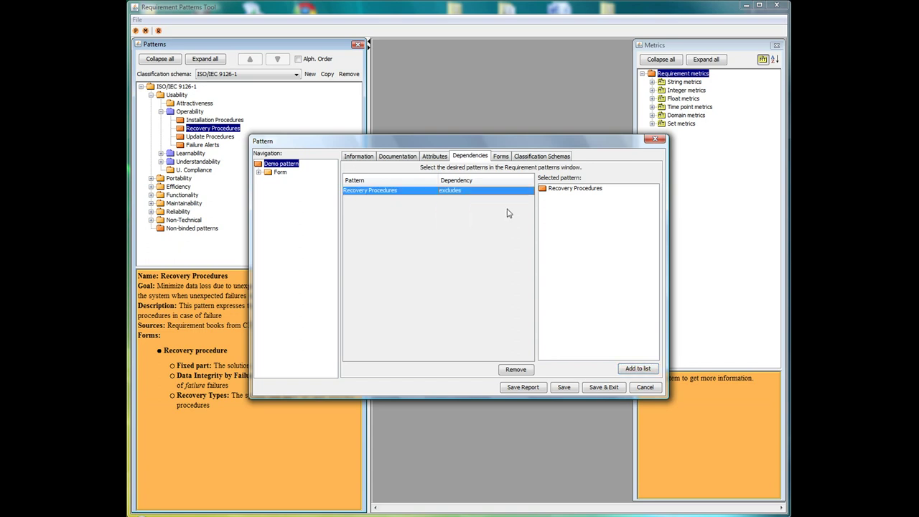
- Add the Failure Alerts pattern to the demo pattern's dependencies
click(206, 146)
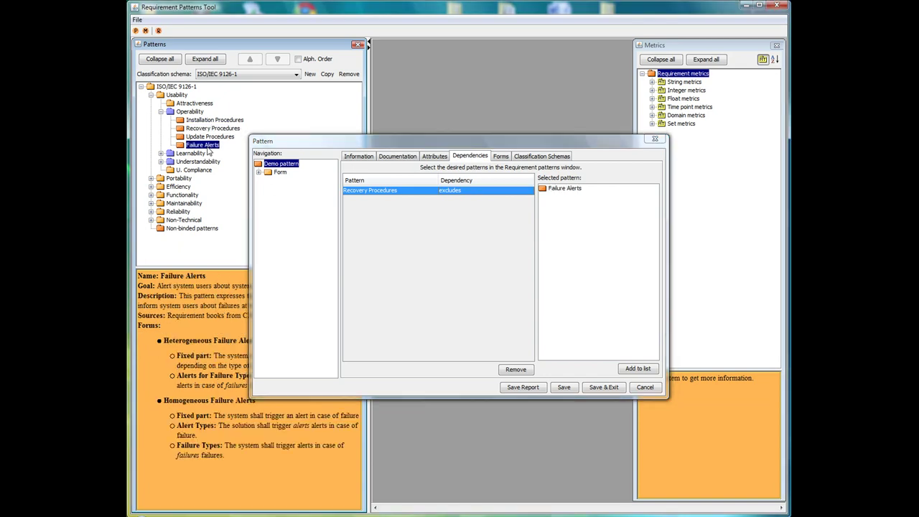
click(639, 369)
click(639, 369)
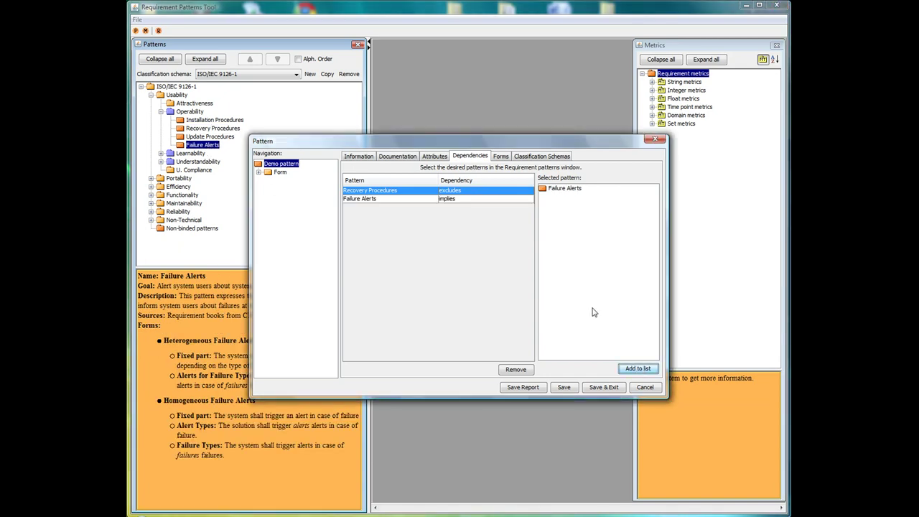
- Open the demo pattern's form, rename it "Demo form" and describe it as "This is the description of this form"
click(501, 157)
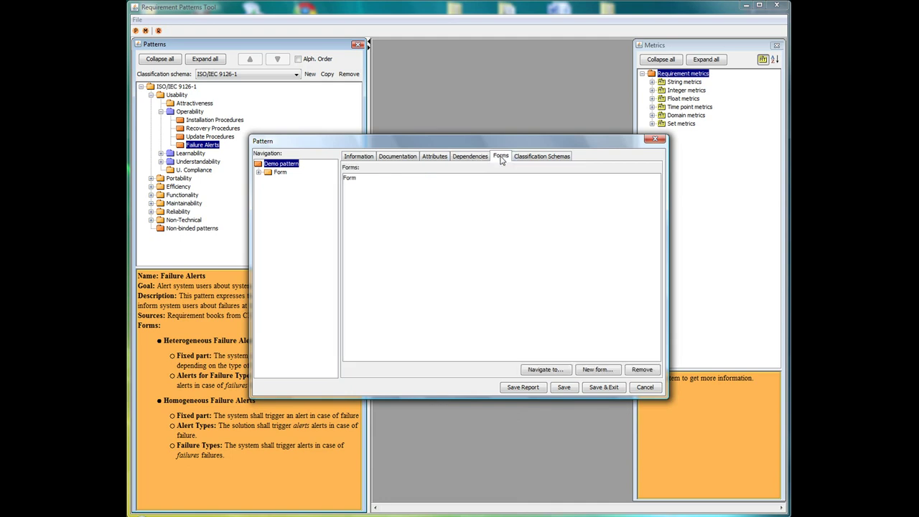
click(351, 180)
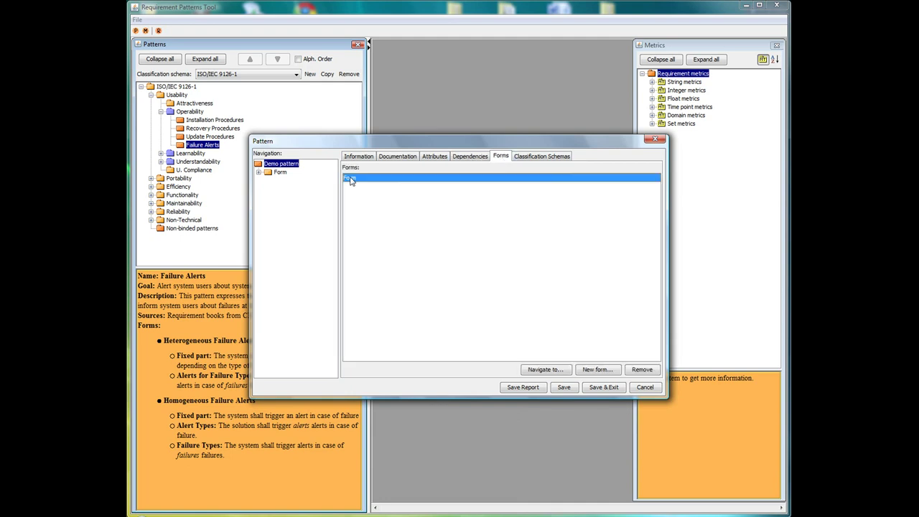
click(535, 372)
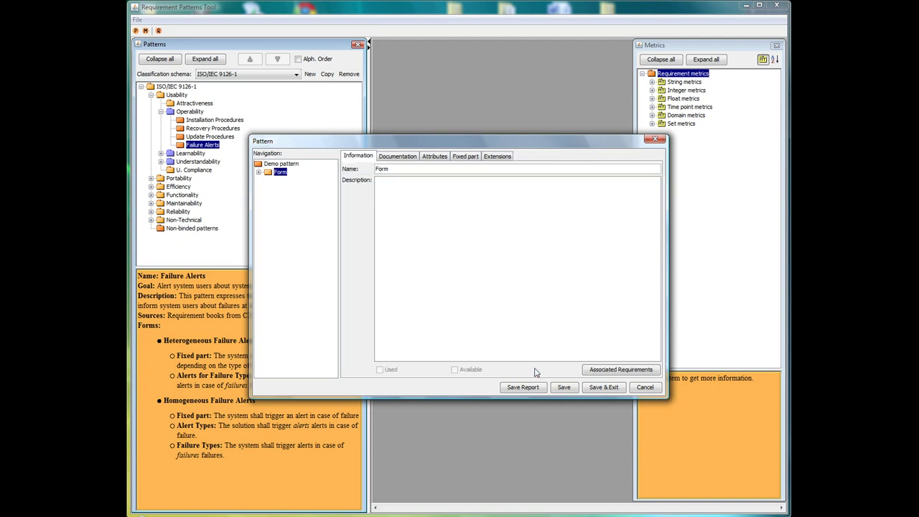
drag(397, 167, 365, 166)
text(Demo form)
key(Tab)
text(This is the description)
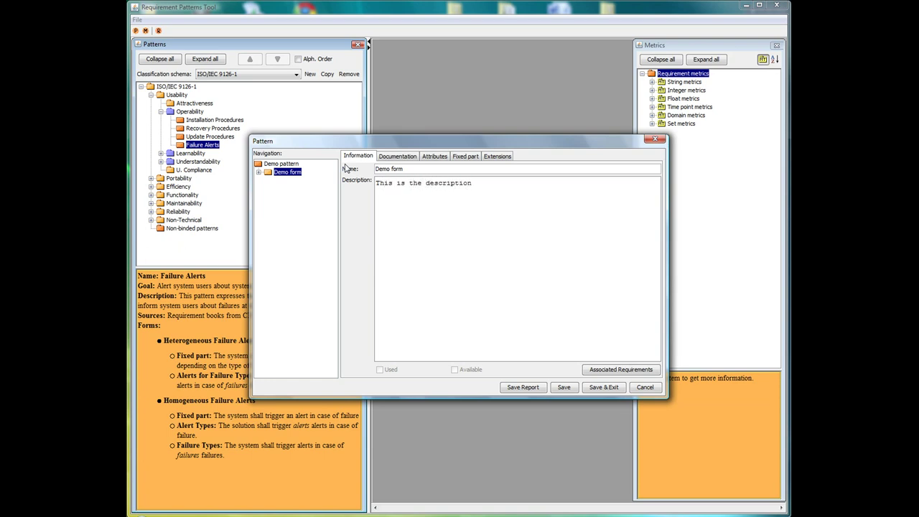
text( of this form)
- Add ISO/IEC 9126-1 as the demo form's source and enter the comment "This is the form for doing a demo"
click(398, 157)
click(413, 311)
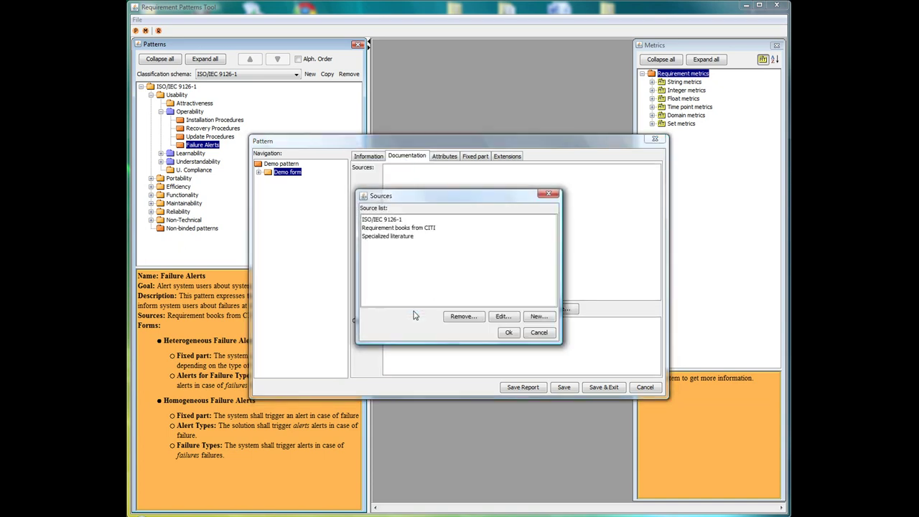
click(388, 221)
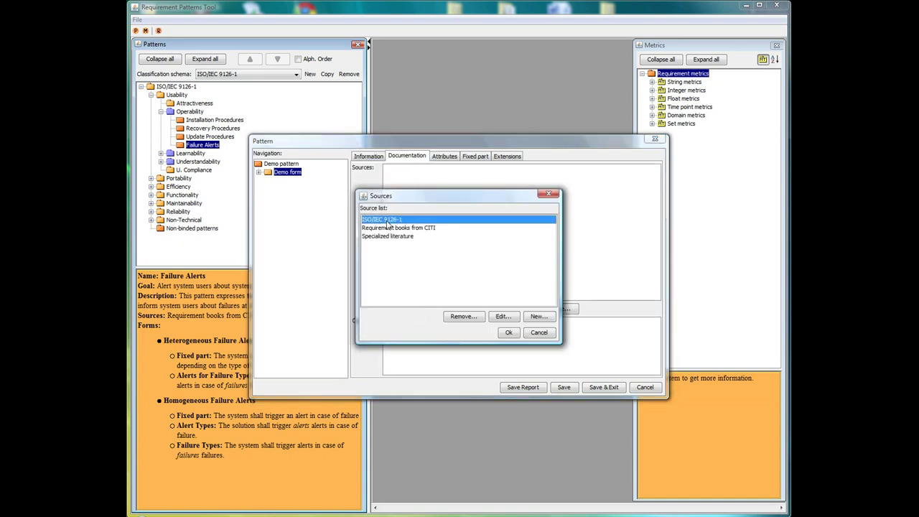
click(507, 334)
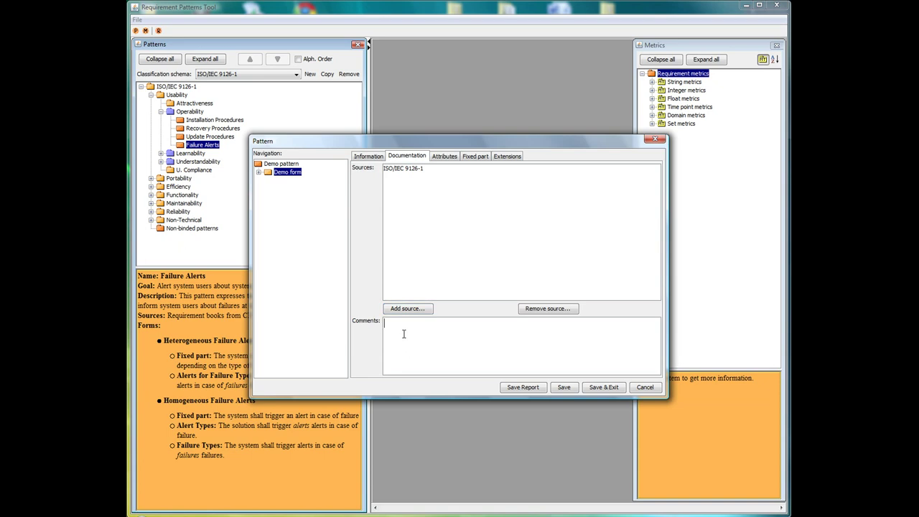
text(his is the form for doing a demo)
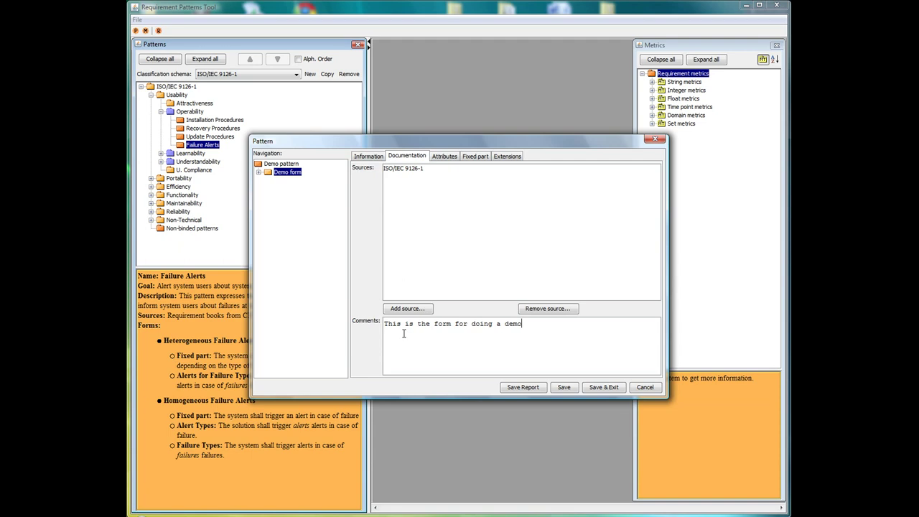
- Enter the demo form's author name and set its version date to Mar 22, 2011
click(443, 157)
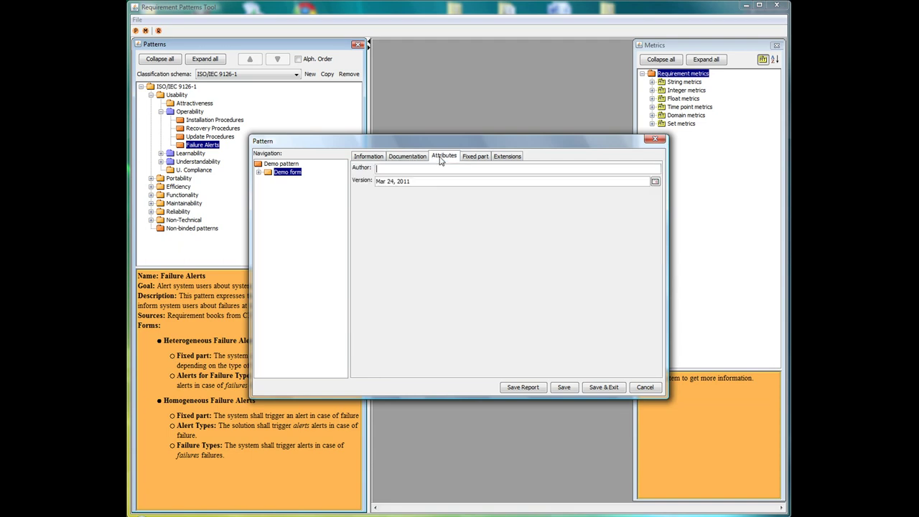
click(435, 167)
text(Cristina)
click(655, 181)
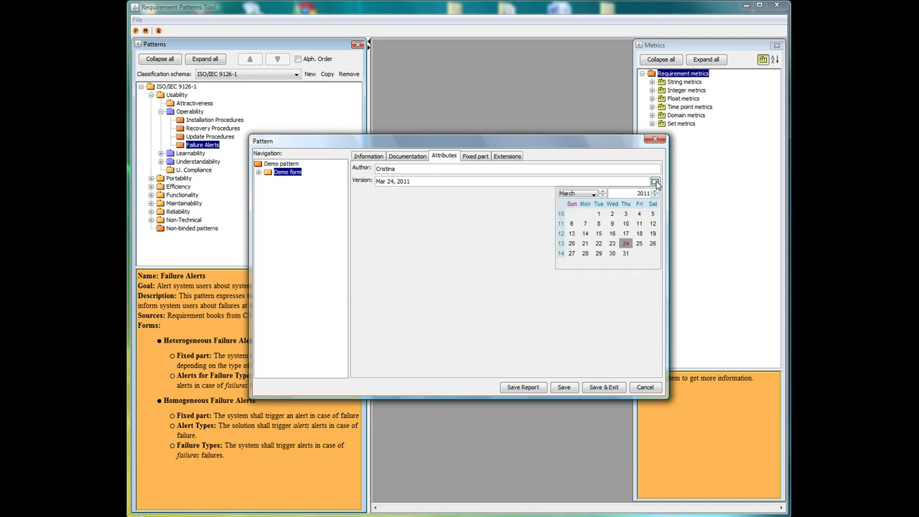
click(599, 244)
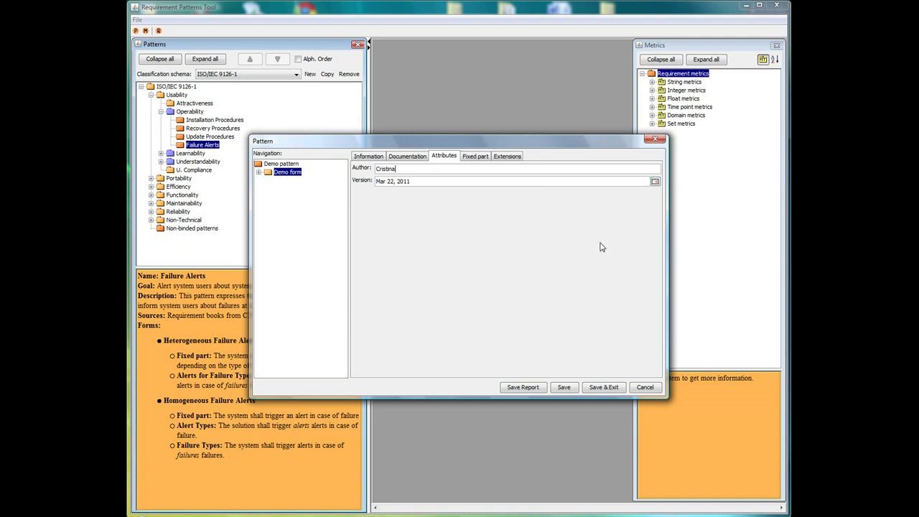
- Set the fixed part's question text to "What is needed to satisfy this fixed item with %parameter1%?"
click(473, 158)
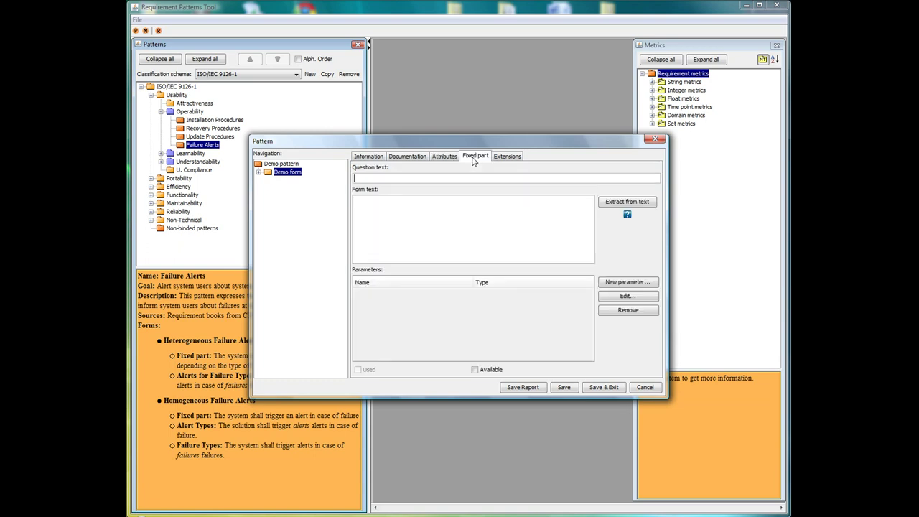
click(467, 178)
text(What is needed to satisfy this fixed item with)
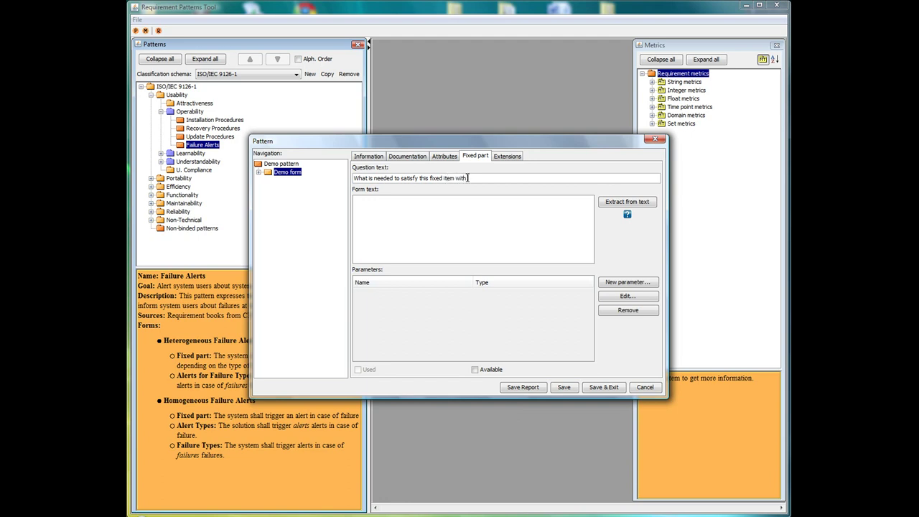
text( %%parameter1)
- Enter the form text "This is the text of the template with one parameter, which is %parameter1%." and extract the parameter from it
click(430, 212)
text(This is the text)
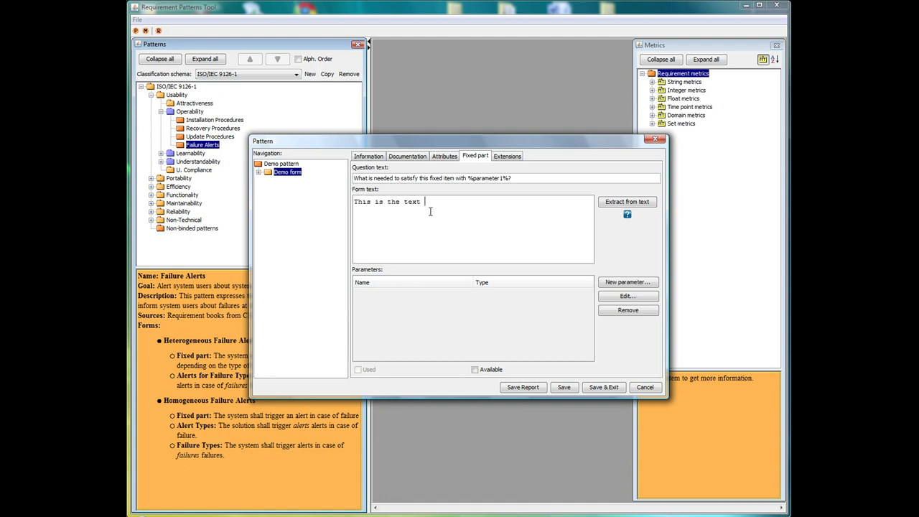
text( of the template with one paramet)
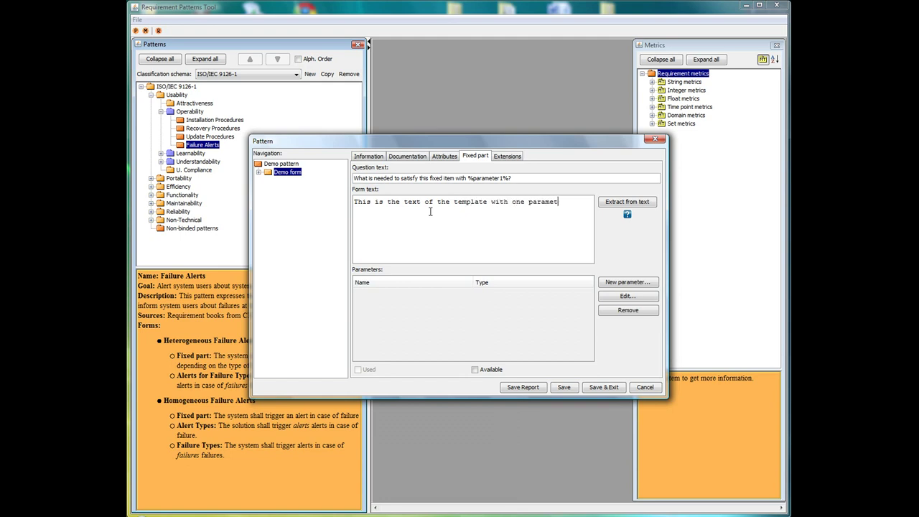
text(er, which is)
text( %%)
text(parameter)
text(1%.)
click(616, 203)
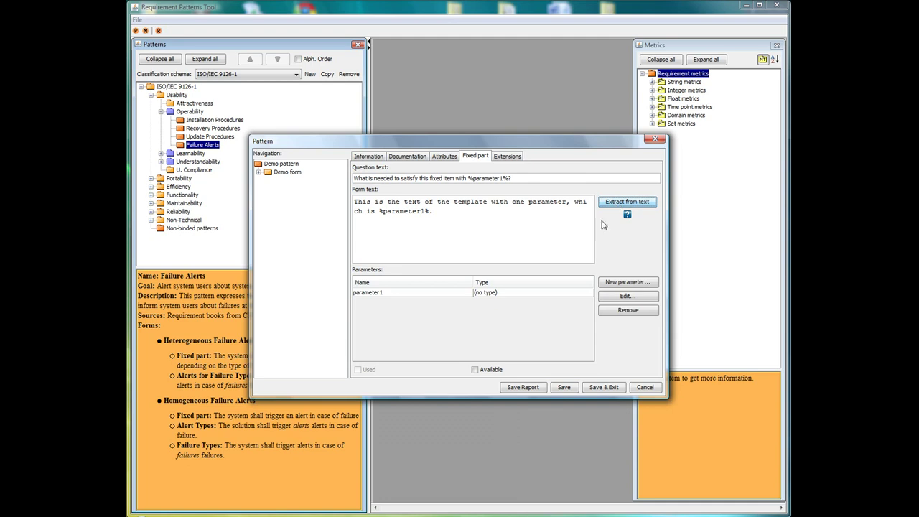
- Set parameter1's correctness condition to "What are the restrictions for the values of this parameter?" and its description to "This is the description of this parameter."
click(557, 293)
click(621, 296)
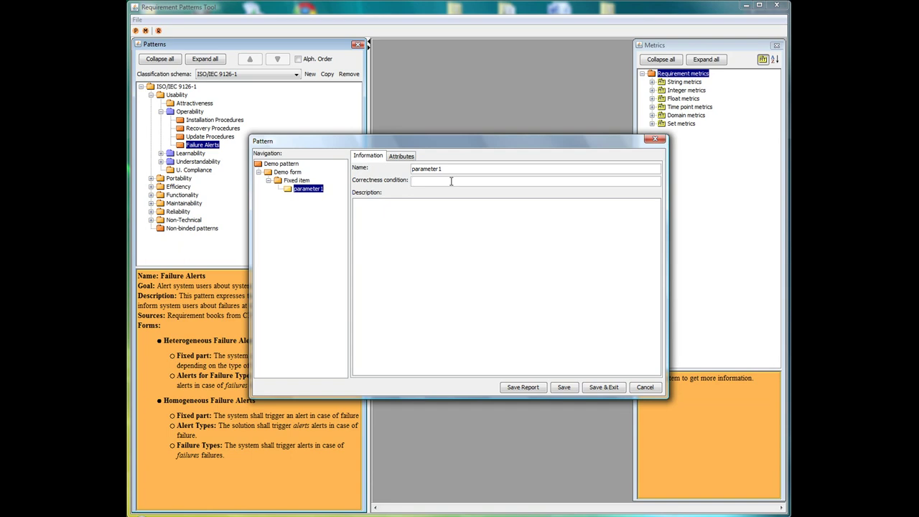
text(What are the restrictions for the values of thi)
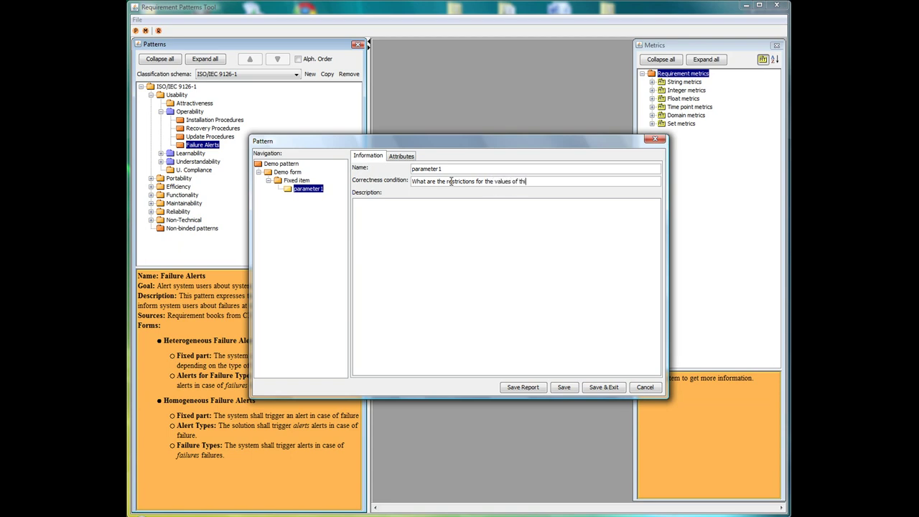
text(s parameter?)
text(This is )
text(the descripti)
text(on )
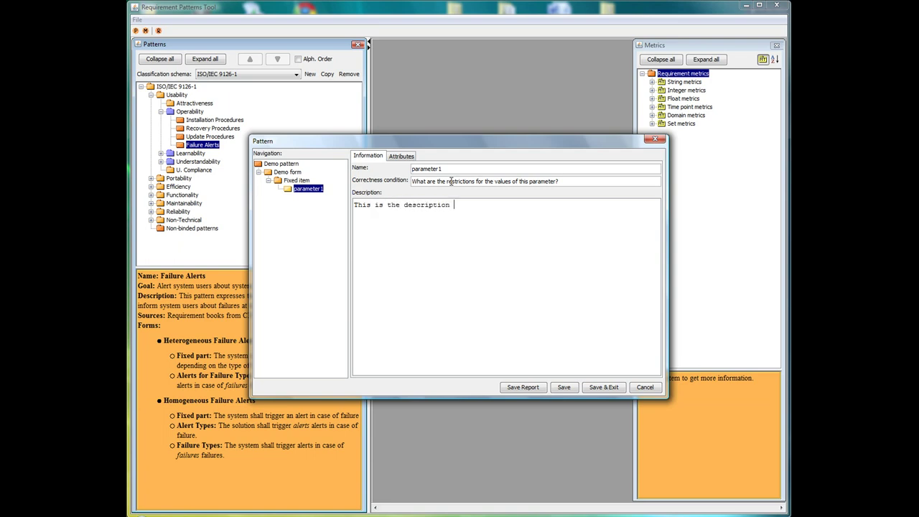
text(of this parameter.)
- Assign the integer metric AmountOfUnitType to parameter1
click(403, 158)
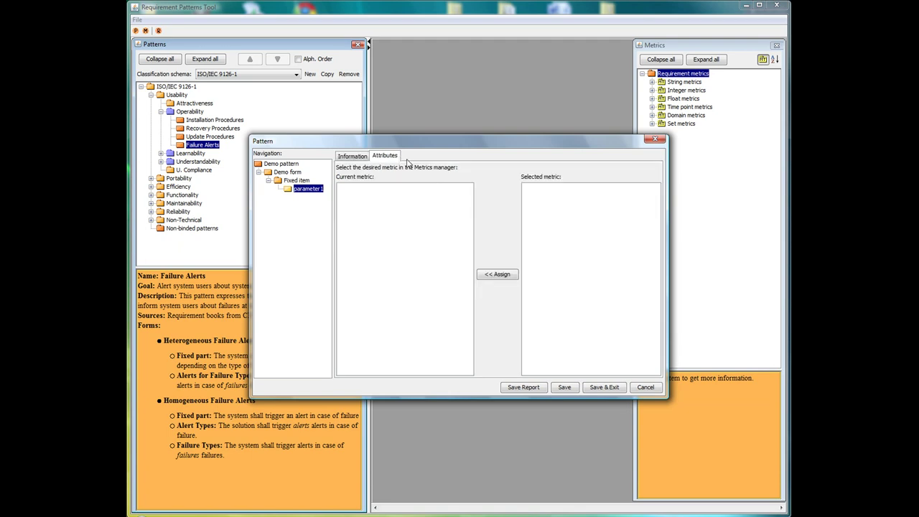
click(652, 90)
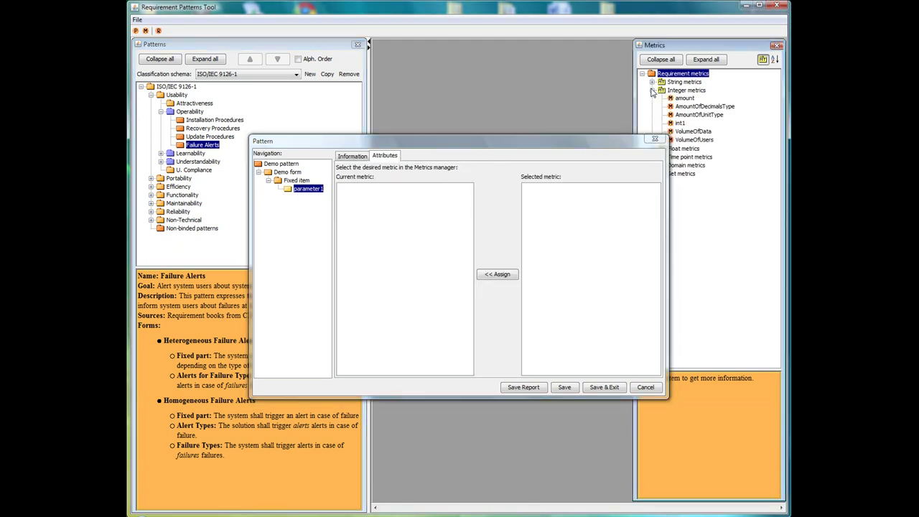
click(686, 116)
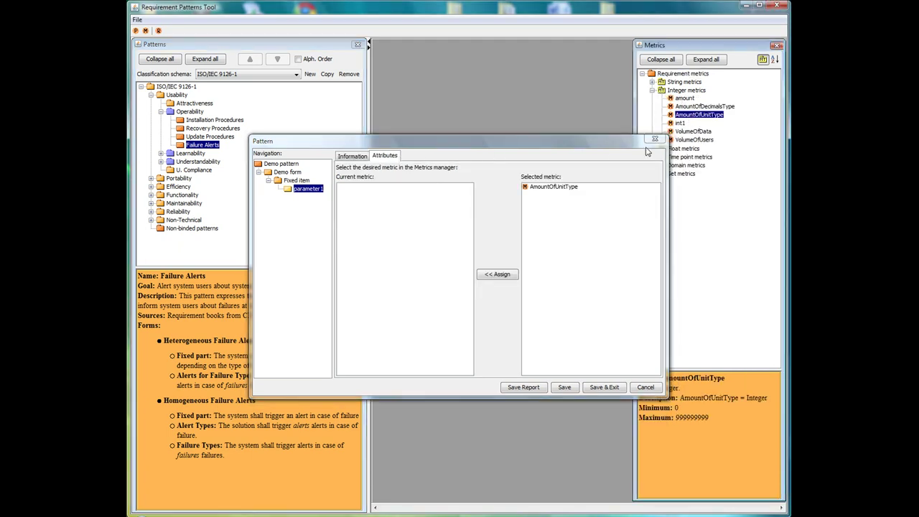
click(499, 275)
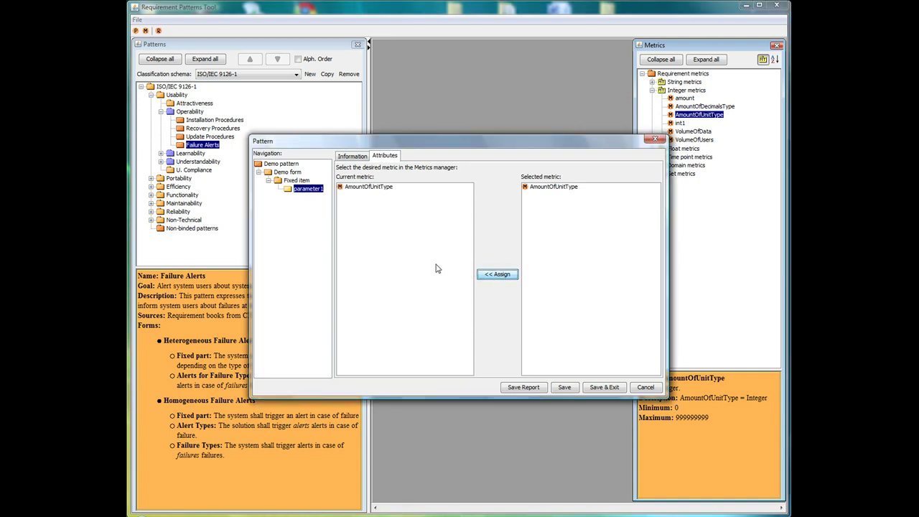
- Add a new extension named "Demo extension" to the demo form
click(288, 173)
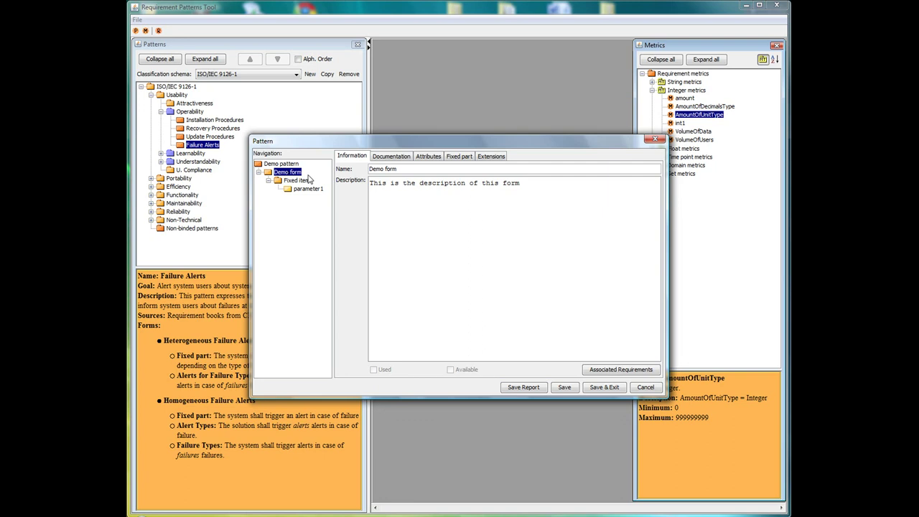
click(501, 158)
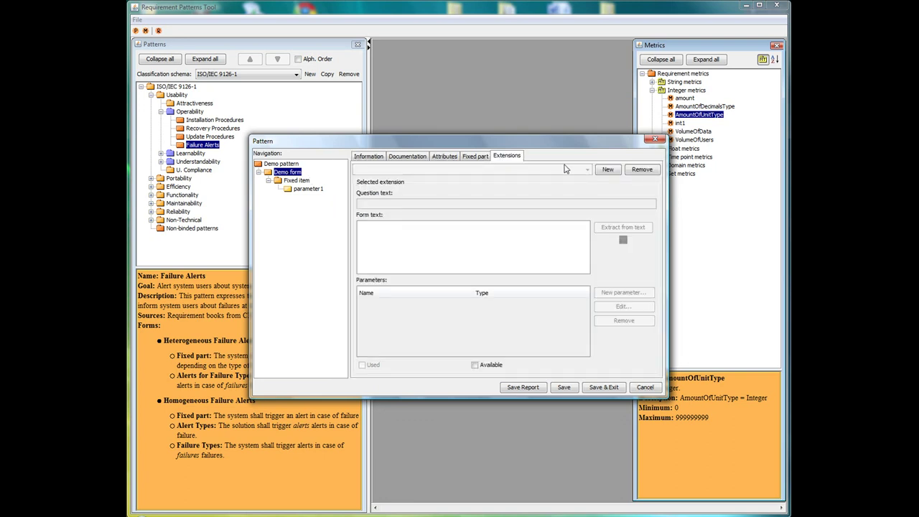
click(607, 170)
text(De)
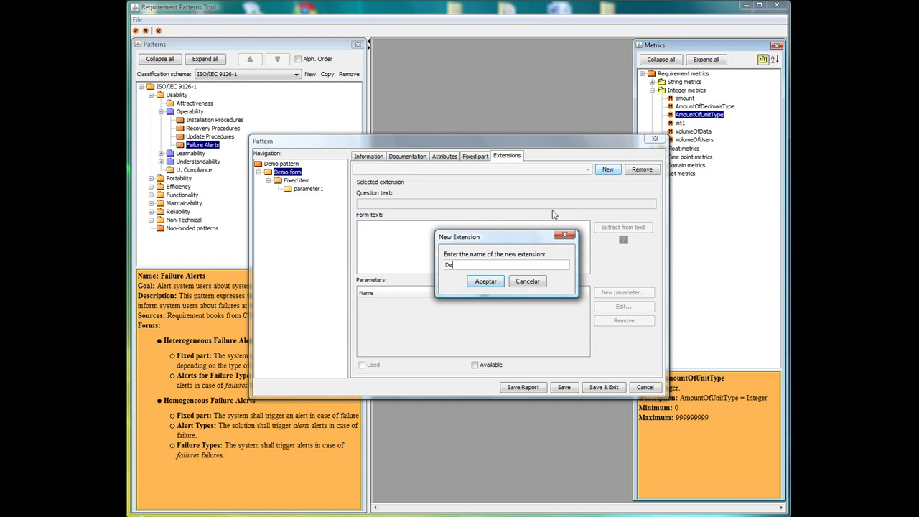
text(mo extension)
click(486, 282)
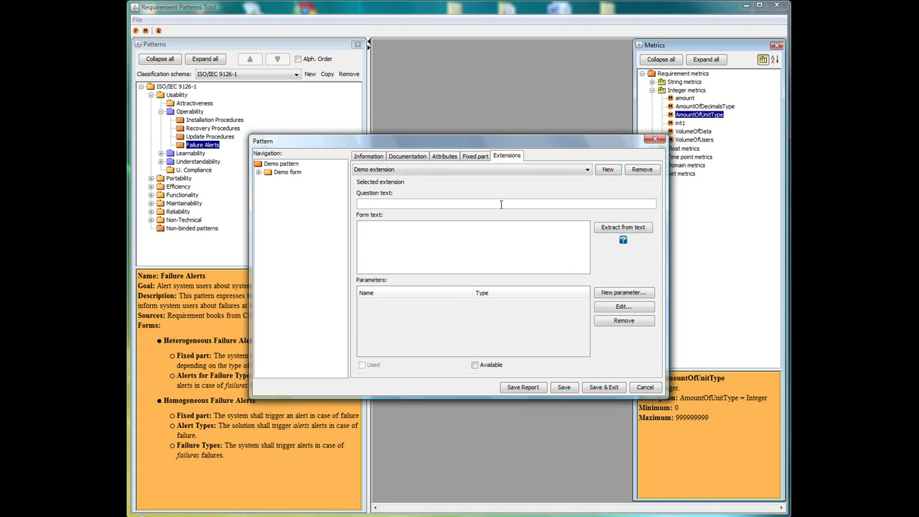
- Set the demo extension's question text to "What is needed to satisfy this extension?" and its form text to "This is the text of this extension's template."
text(What is needed to satisfy this extension?)
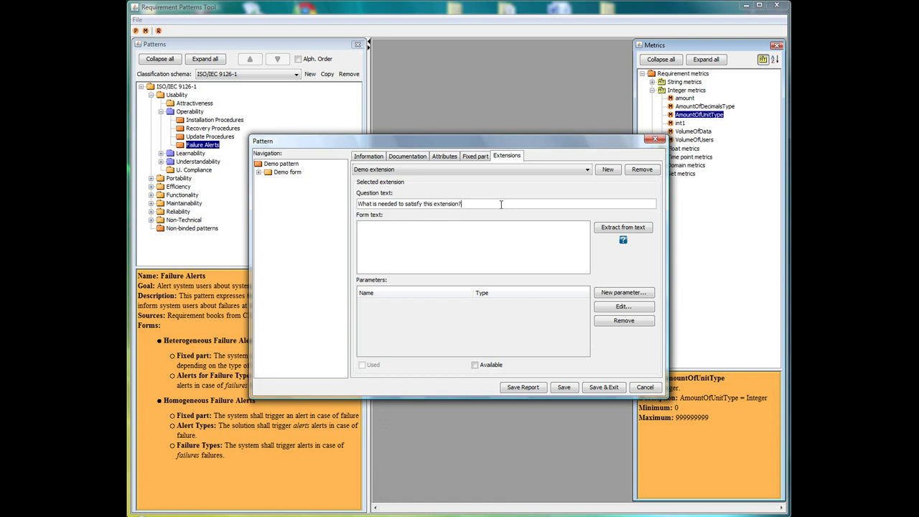
text(This is the text of this extensio)
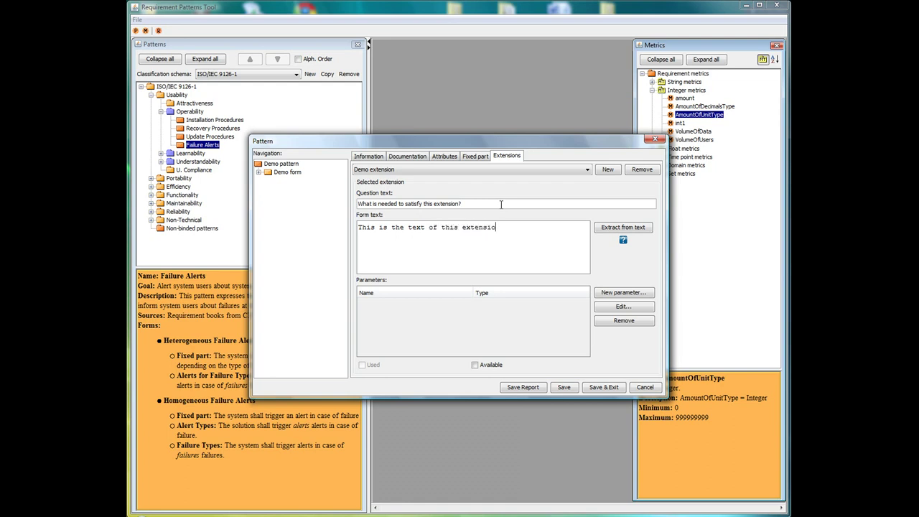
text(n's template.)
- Save the demo pattern despite its form having a part that is not available, and close the pattern editor
click(564, 388)
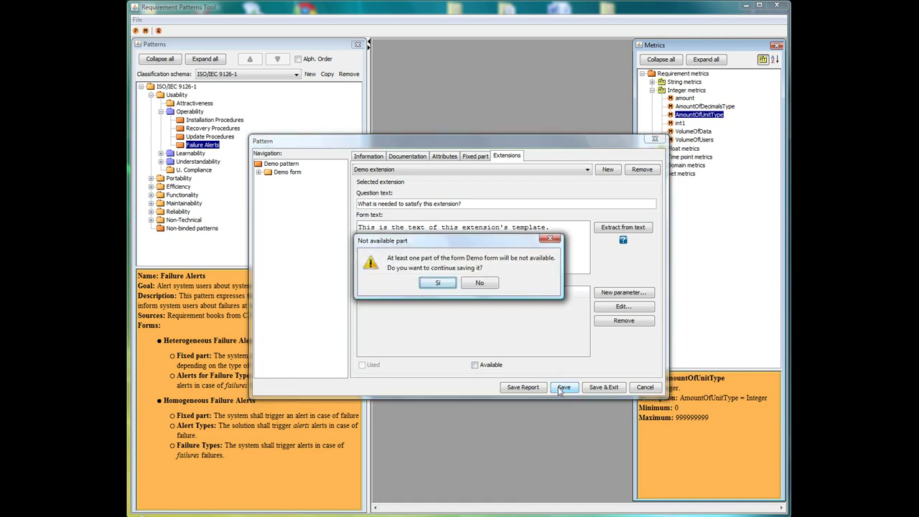
click(440, 284)
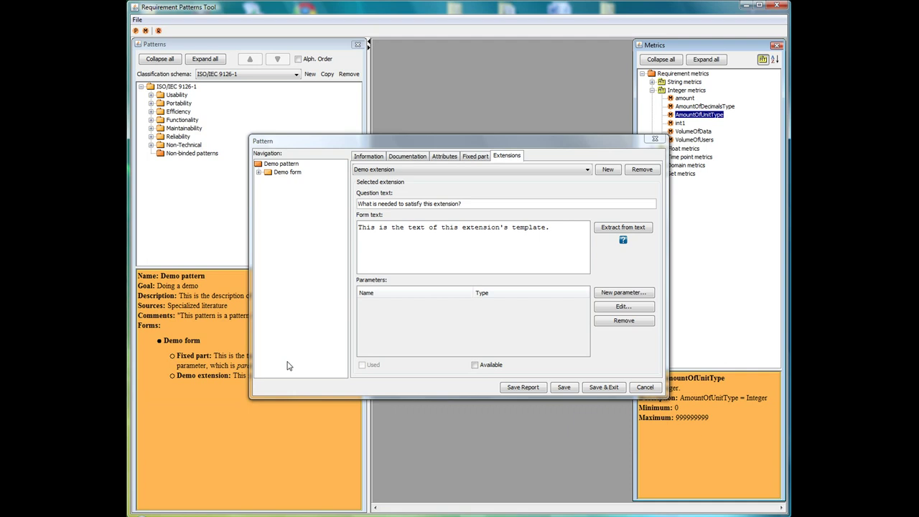
click(643, 387)
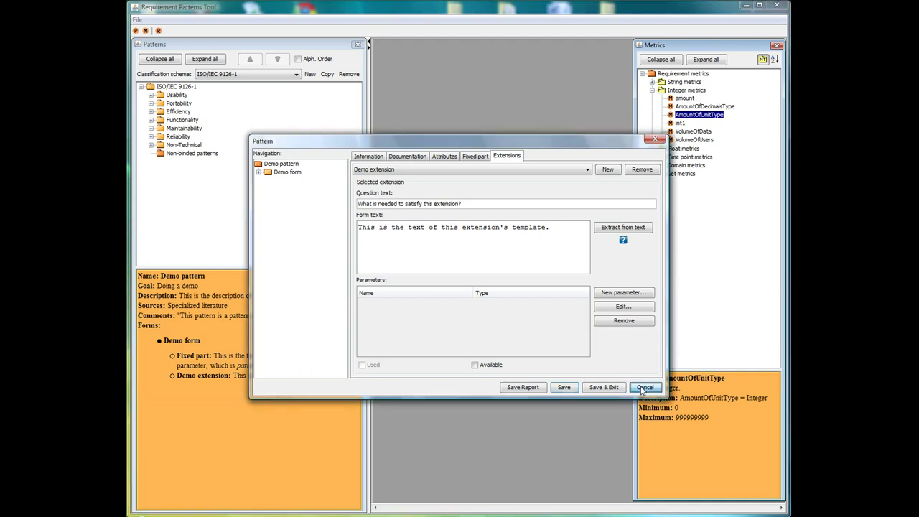
- Select the saved Demo pattern under Usability > Operability in the ISO/IEC 9126-1 classification schema
click(151, 95)
click(161, 112)
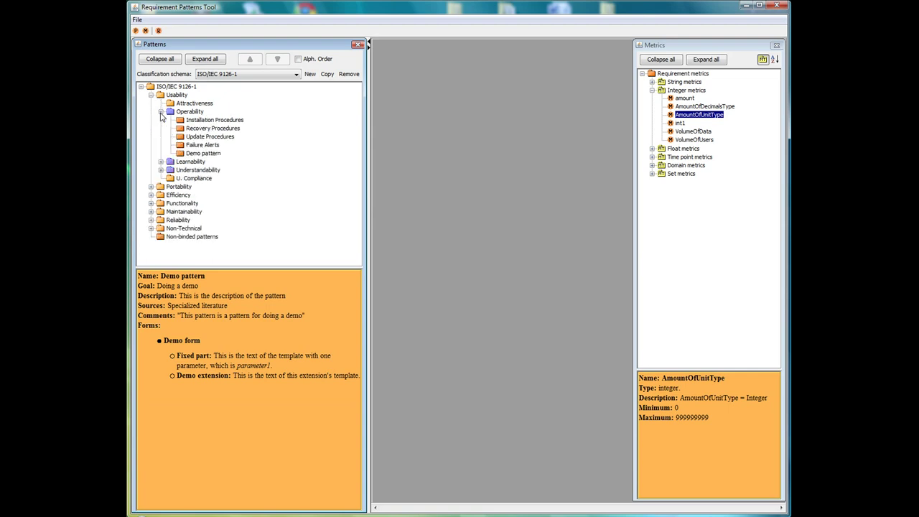
click(200, 155)
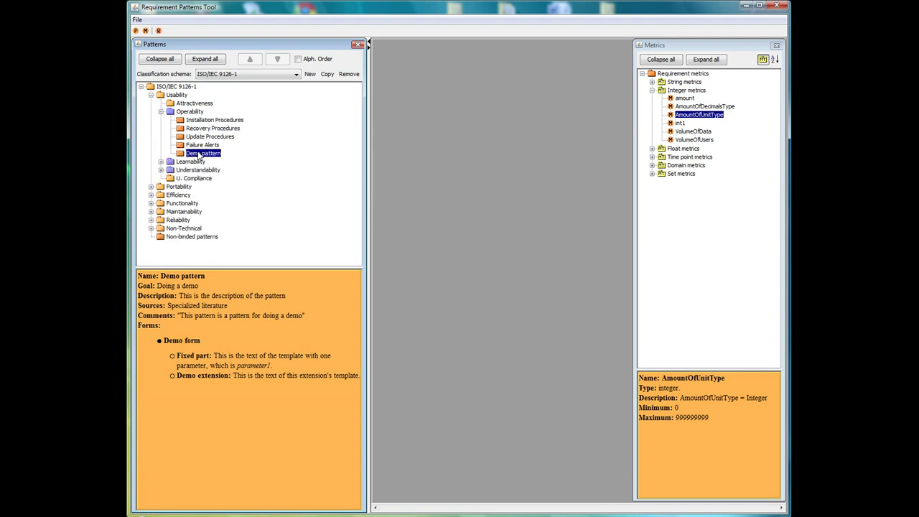